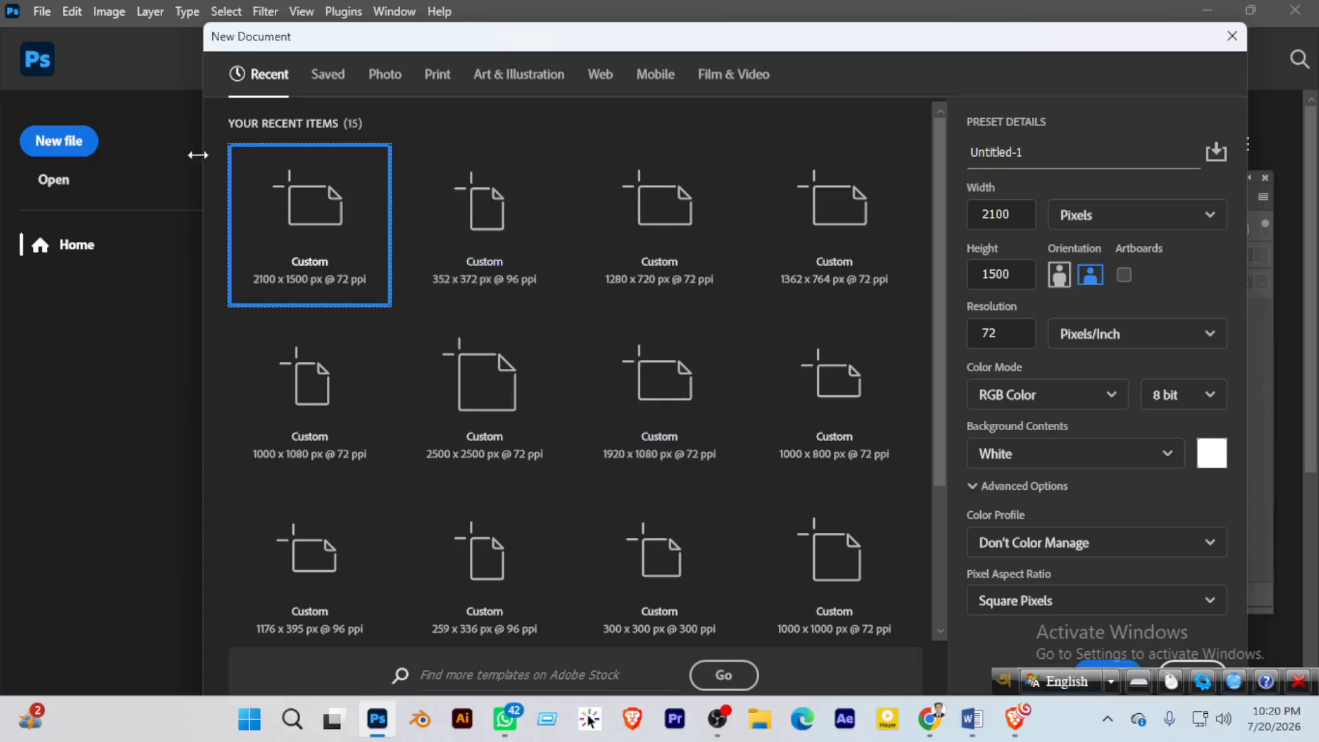
Look through the blank document presets for the saved, photo, print, art and illustration, web, and film and video categories
{"action": "left_click", "coordinate": [327, 77]}
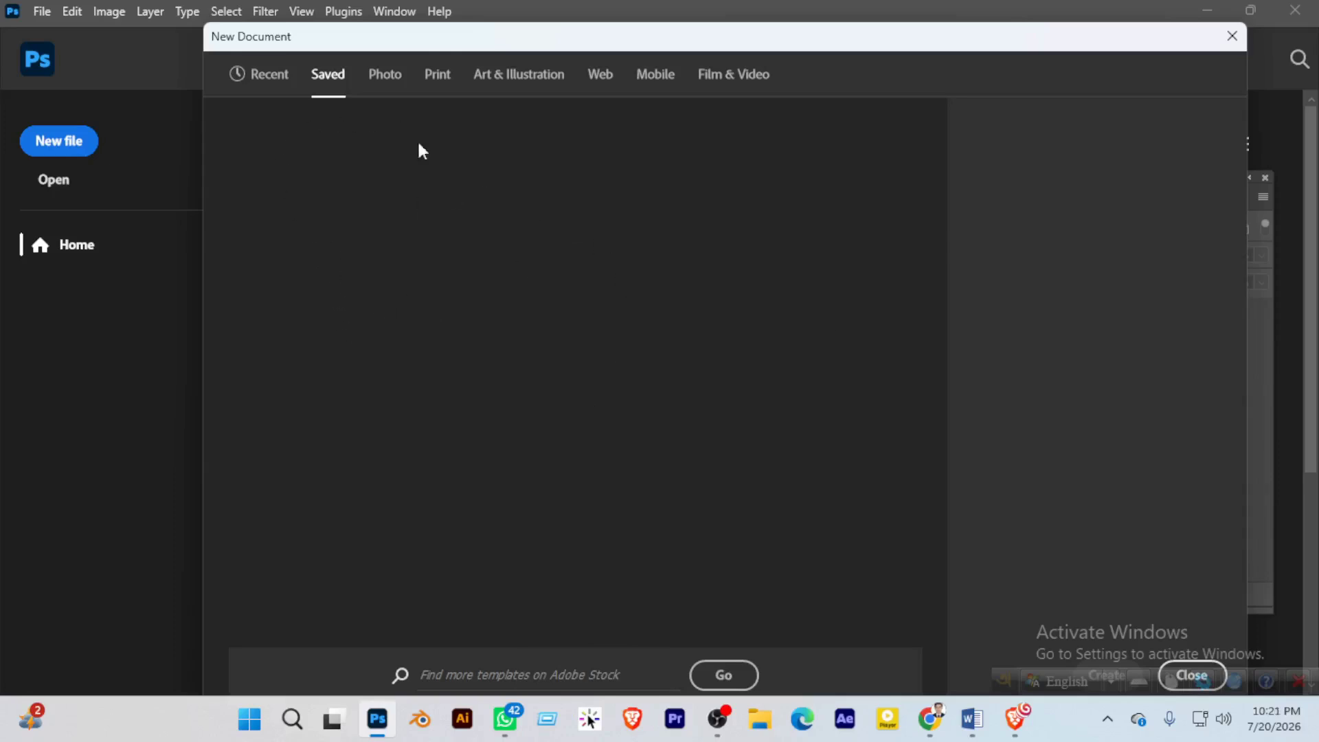
{"action": "left_click", "coordinate": [390, 77]}
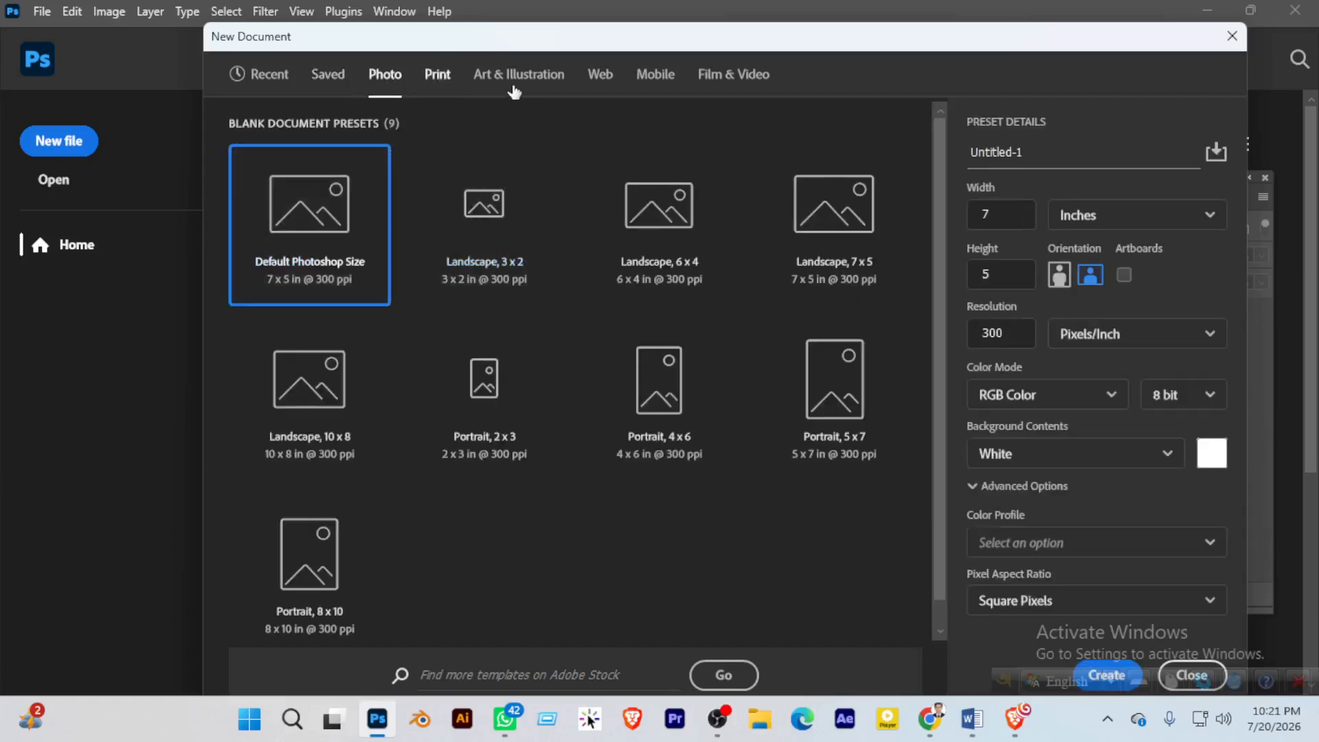
{"action": "left_click", "coordinate": [438, 76]}
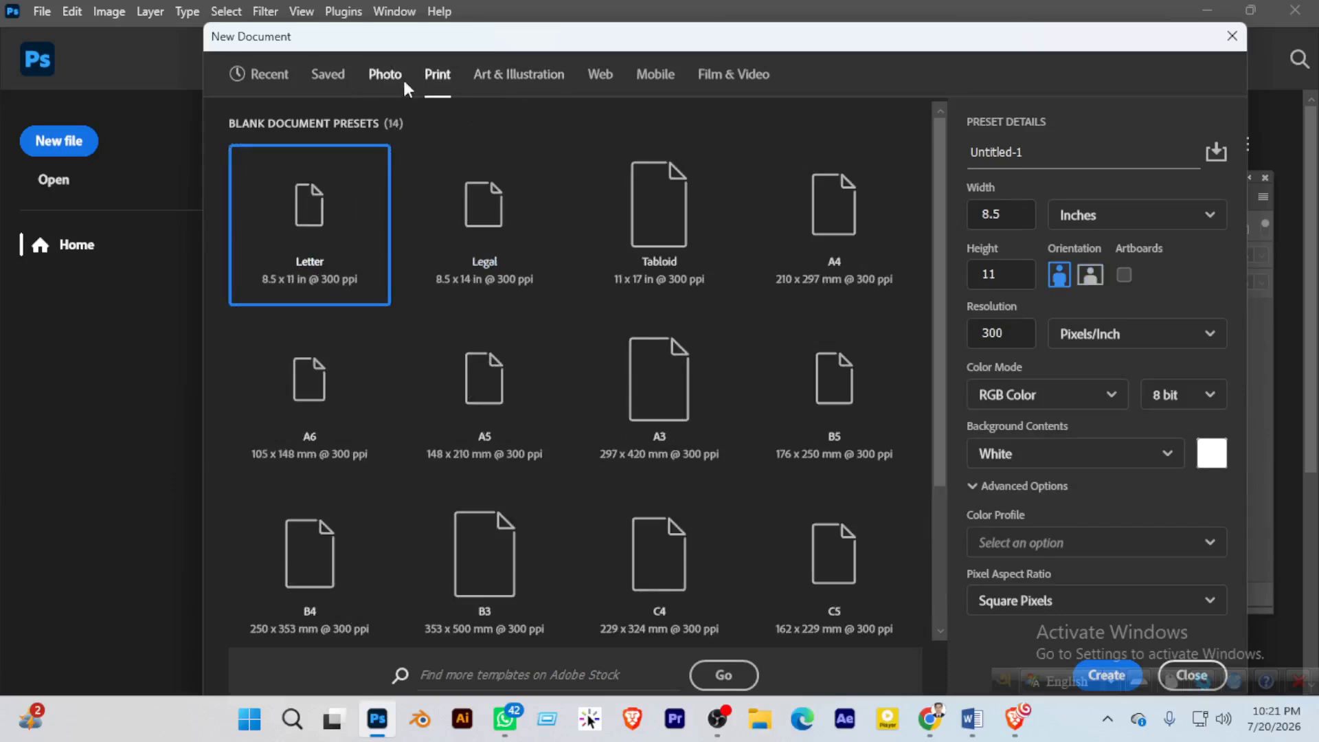
{"action": "left_click", "coordinate": [402, 79]}
{"action": "left_click", "coordinate": [439, 79]}
{"action": "left_click", "coordinate": [500, 82]}
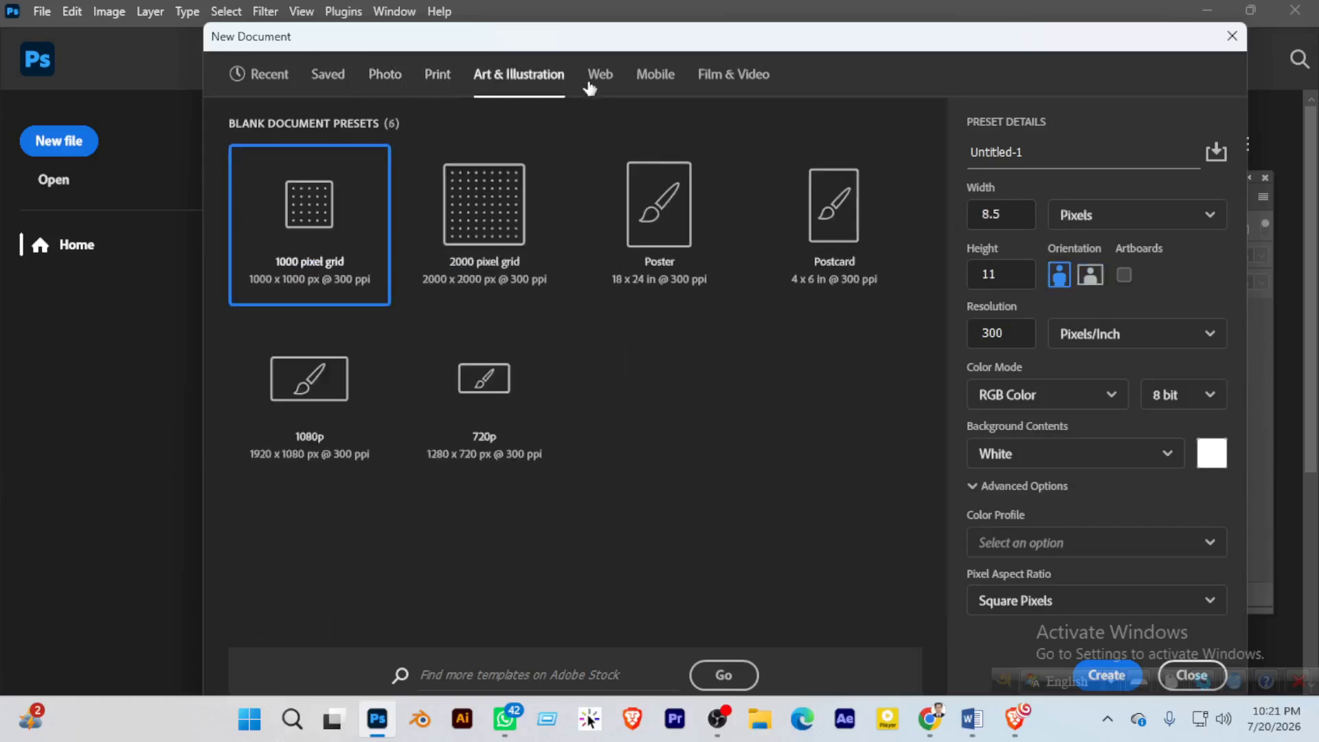
{"action": "left_click", "coordinate": [596, 83]}
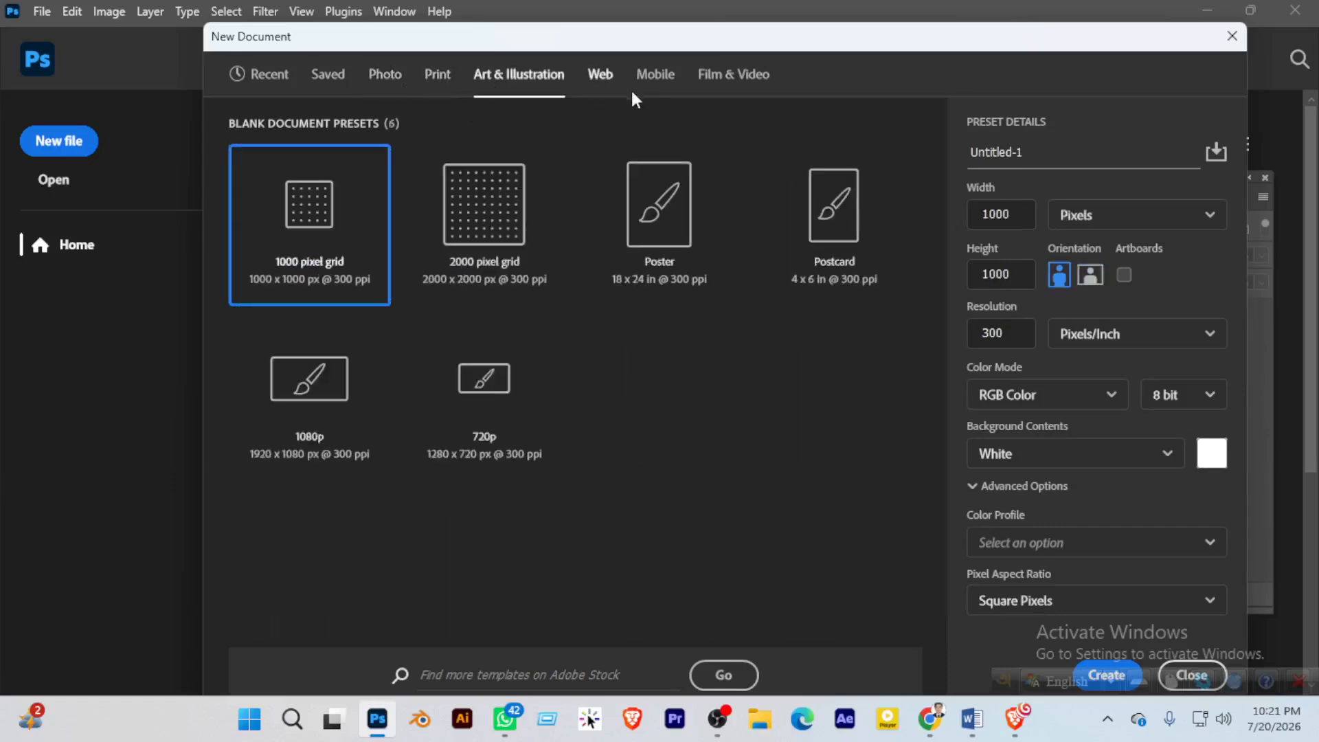
{"action": "left_click", "coordinate": [728, 76]}
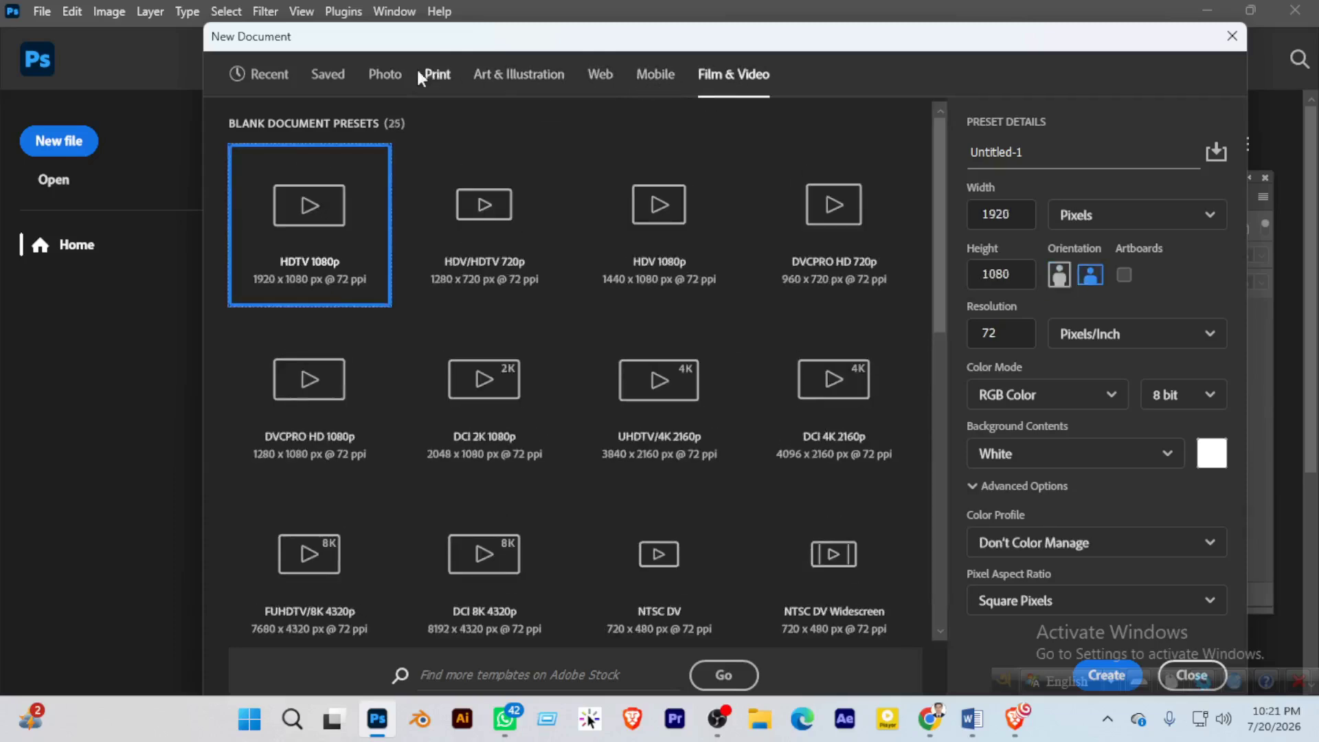
{"action": "left_click", "coordinate": [343, 216]}
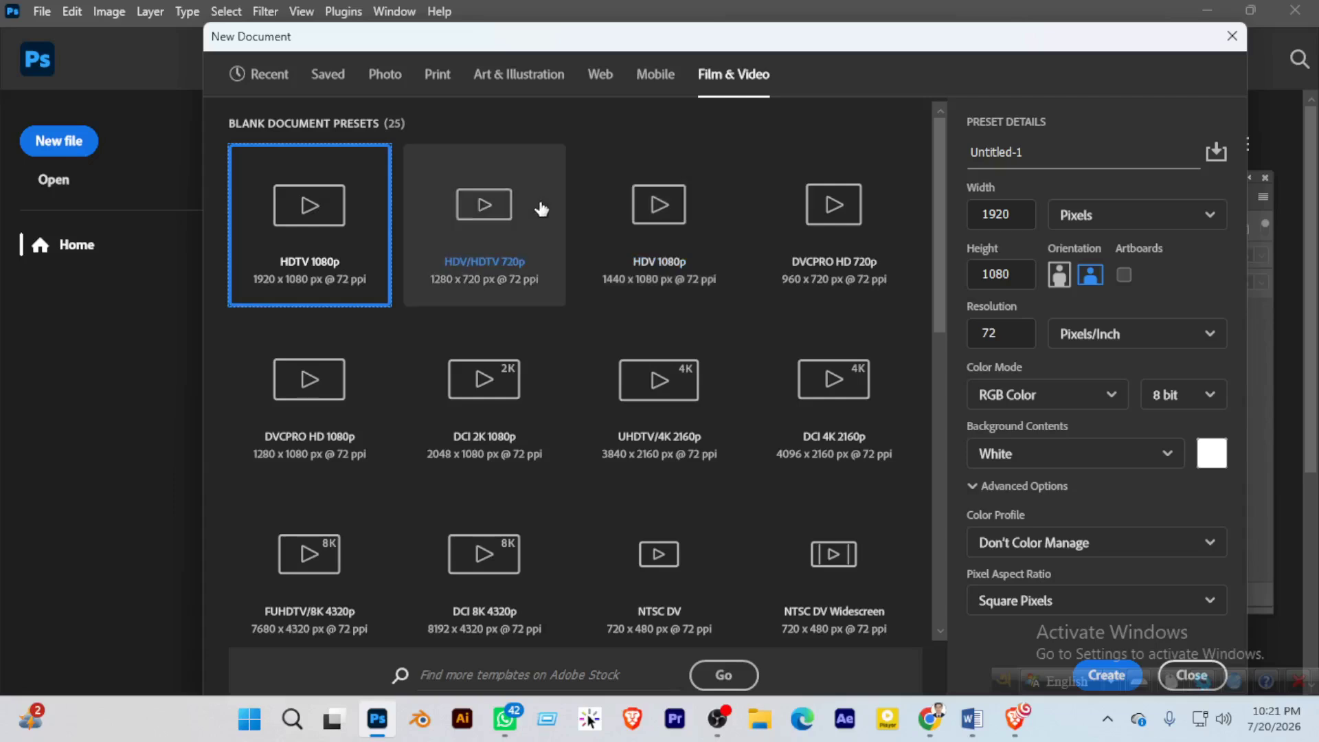
Base the new document on the Landscape, 6 x 4 photo preset and start editing its name
{"action": "left_click", "coordinate": [384, 75]}
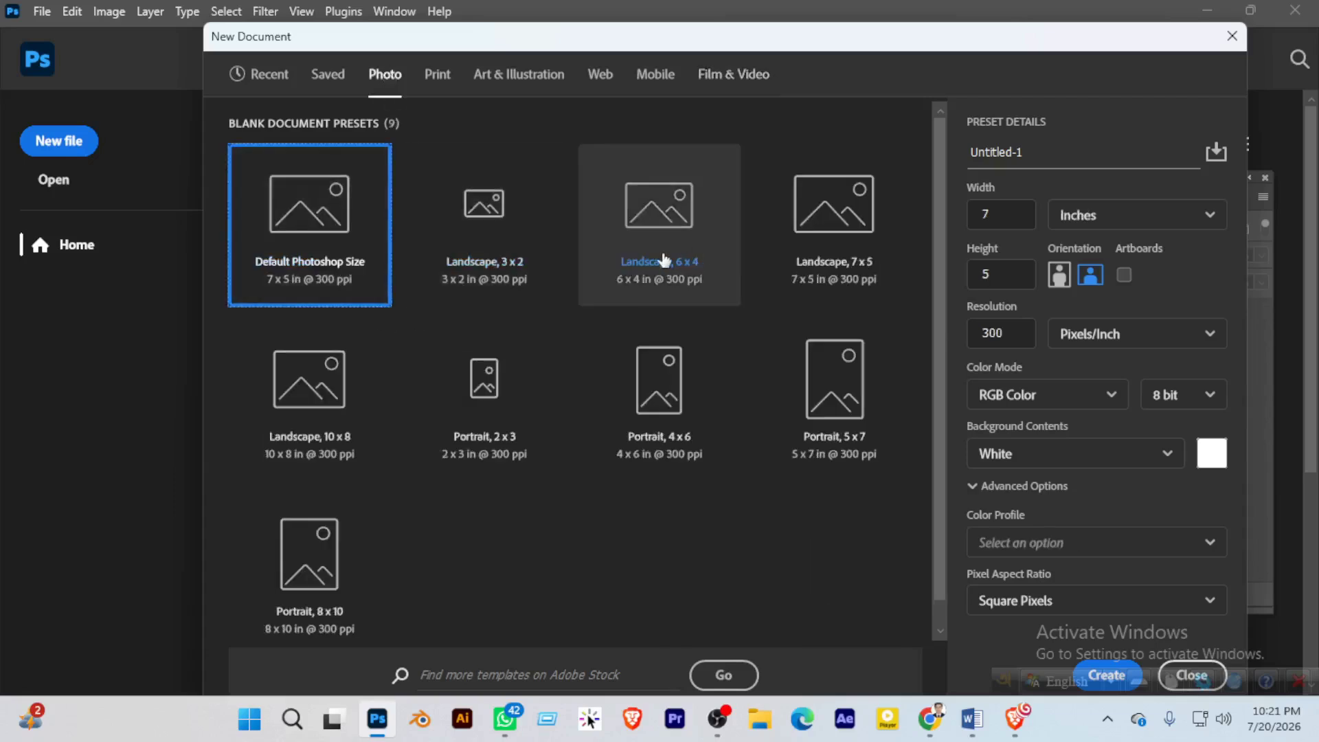
{"action": "left_click", "coordinate": [658, 270]}
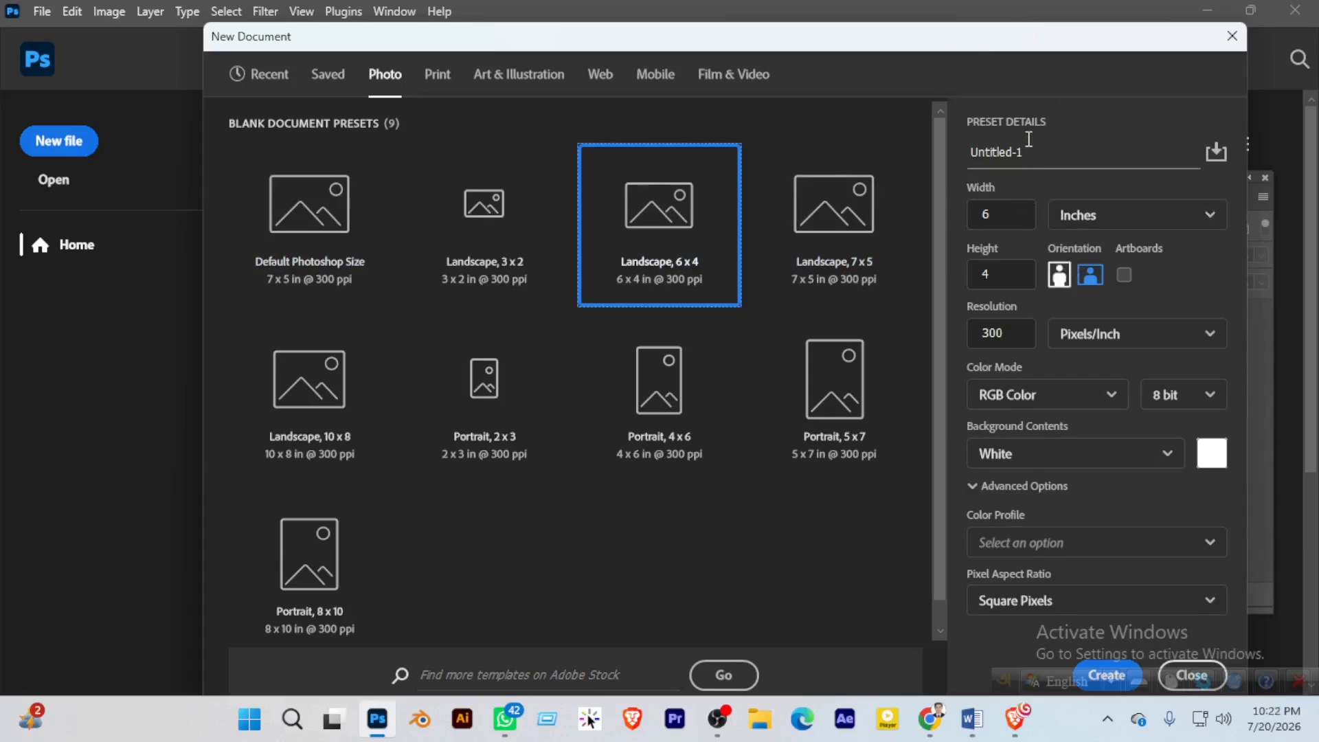
{"action": "left_click", "coordinate": [1040, 160]}
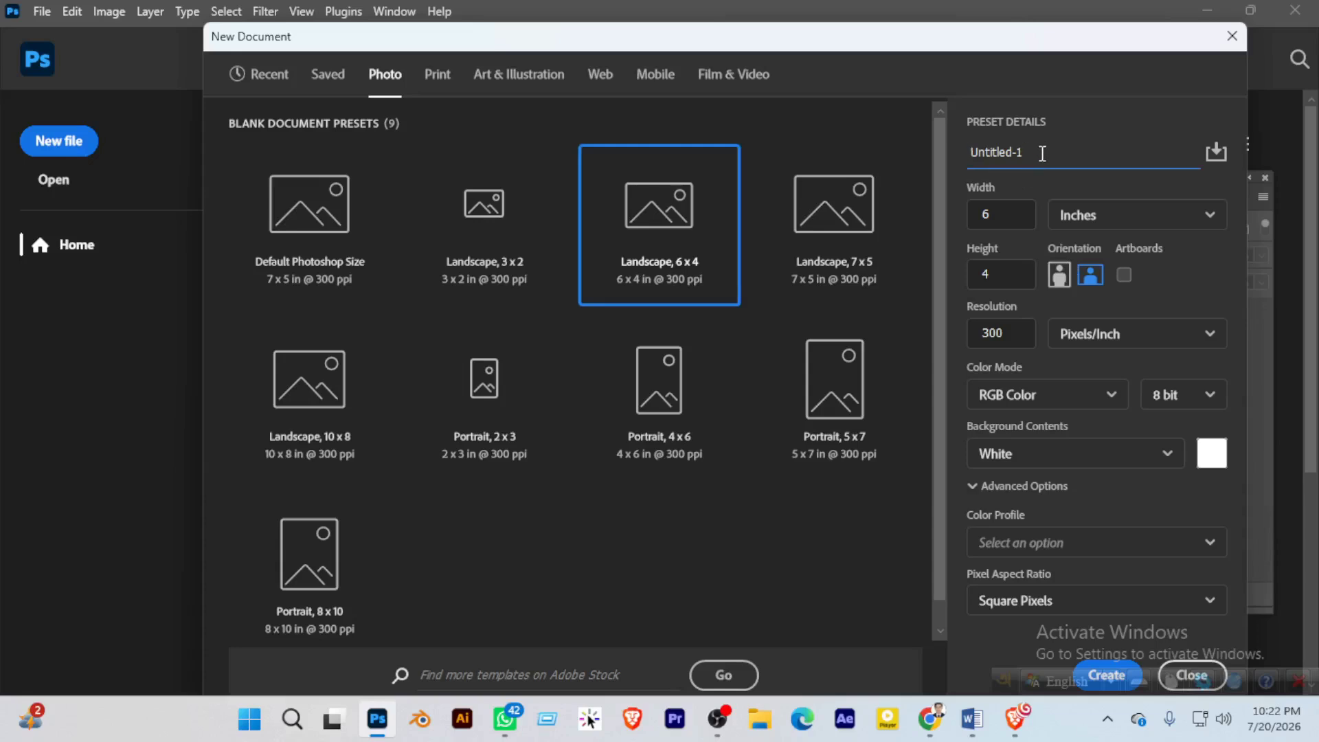
{"action": "left_click_drag", "start_coordinate": [1027, 152], "coordinate": [988, 152]}
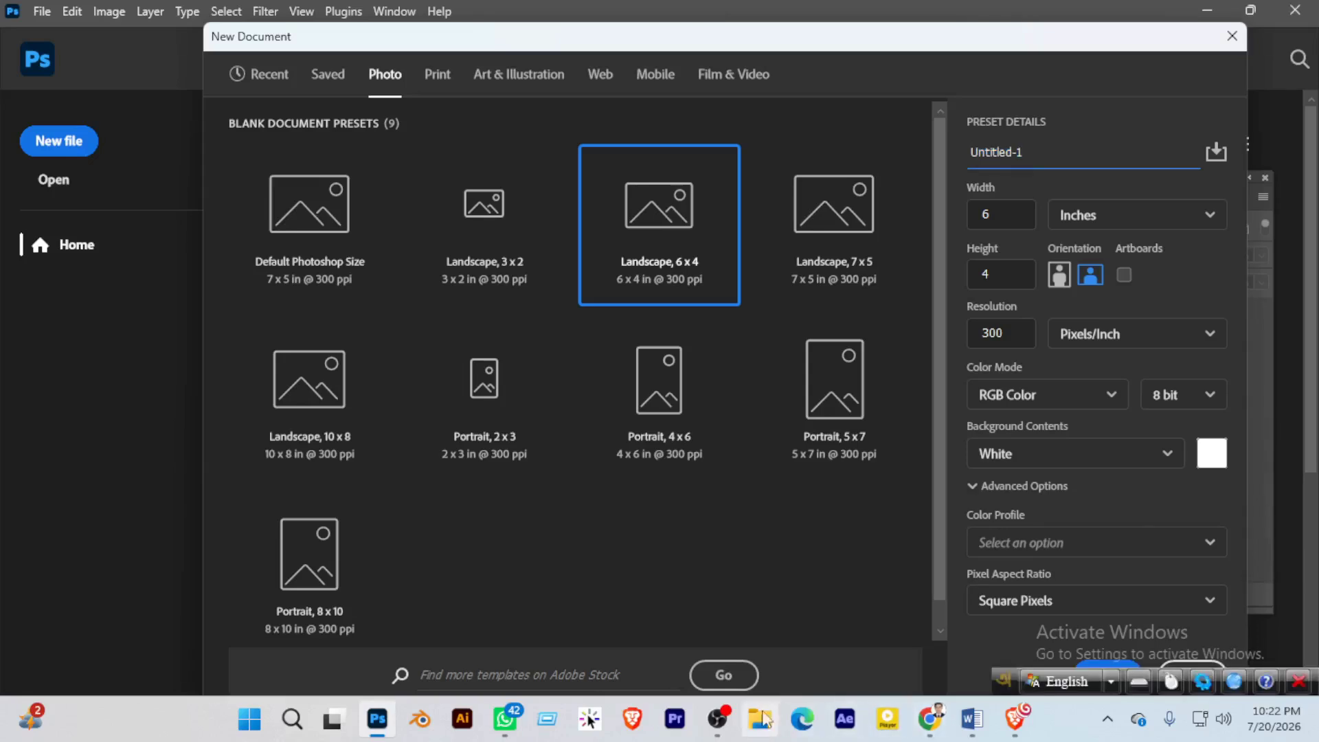
{"action": "left_click", "coordinate": [718, 719]}
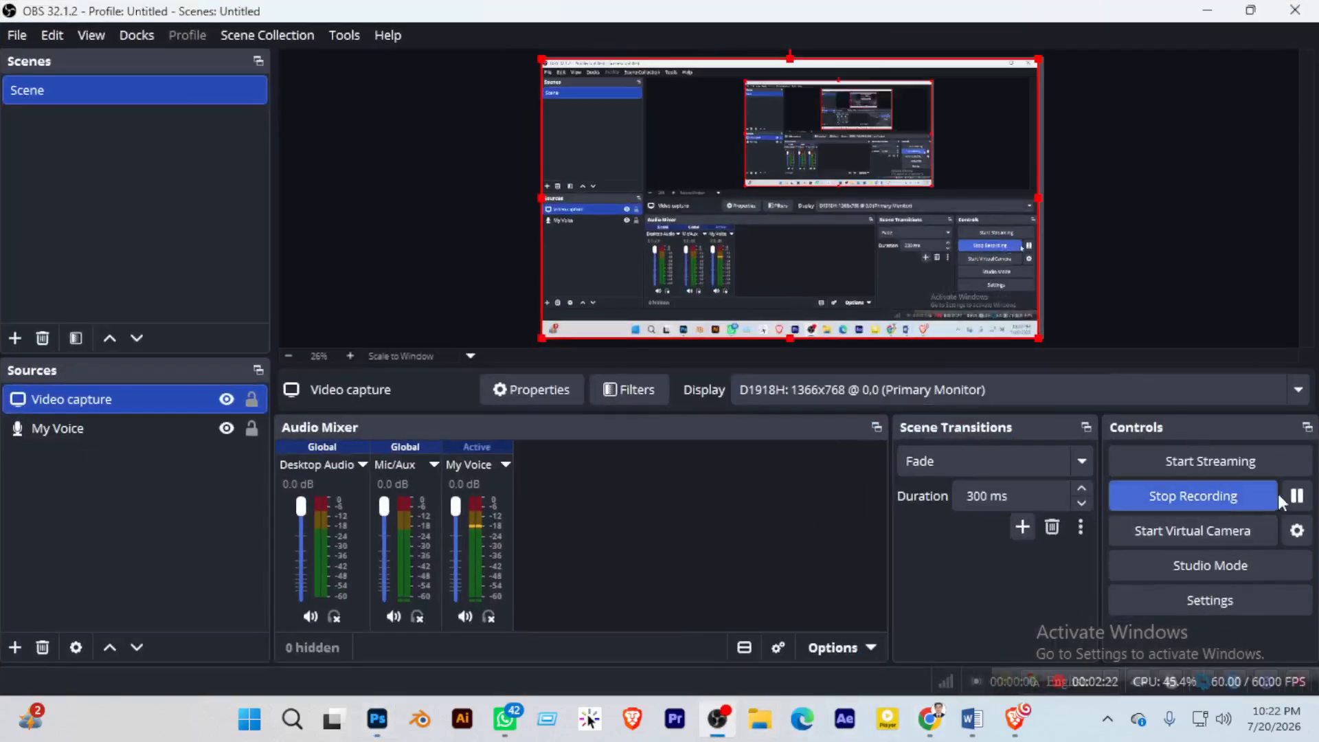
{"action": "left_click", "coordinate": [1208, 11]}
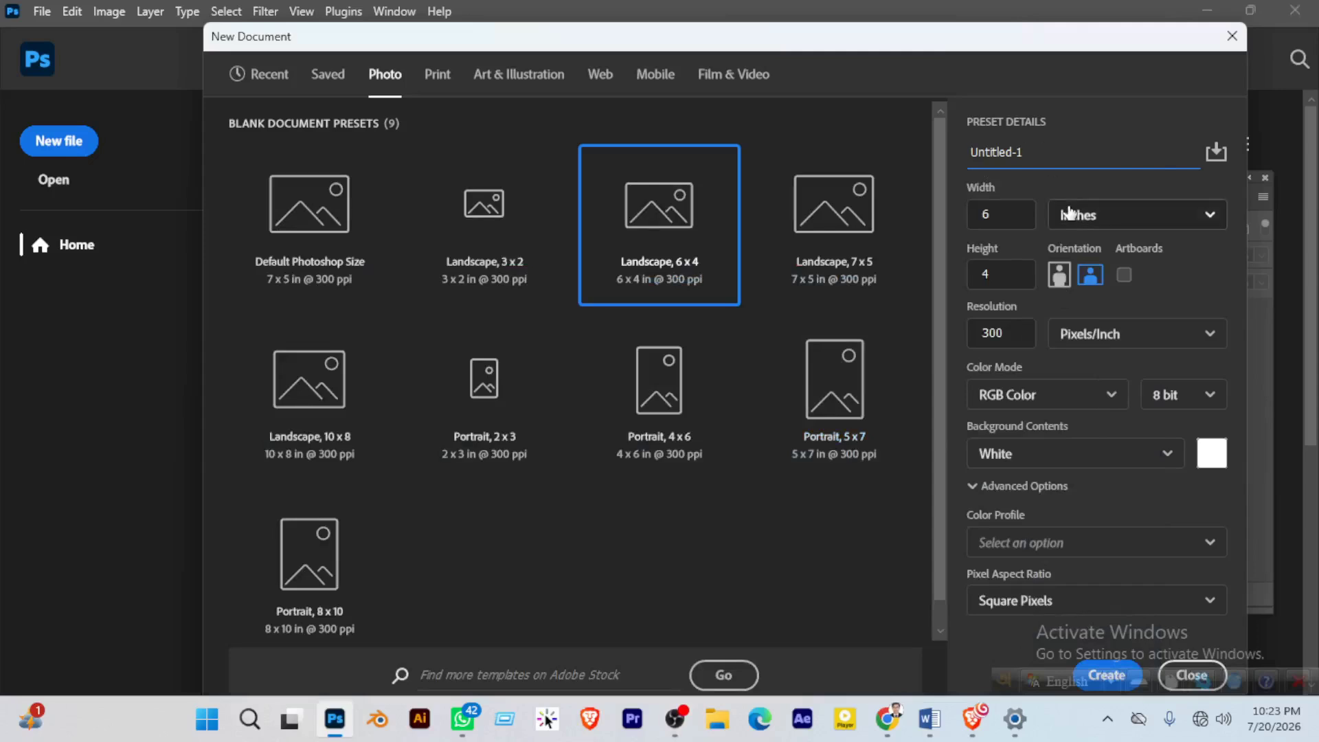
Name the new document "Linkedin Cover Photo"
{"action": "key", "text": "ctrl+a"}
{"action": "type", "text": "Linkedin Cover Photo"}
Set the document size to 1200 pixels wide by 720 pixels high with a resolution of 72 pixels per inch
{"action": "left_click", "coordinate": [1100, 215]}
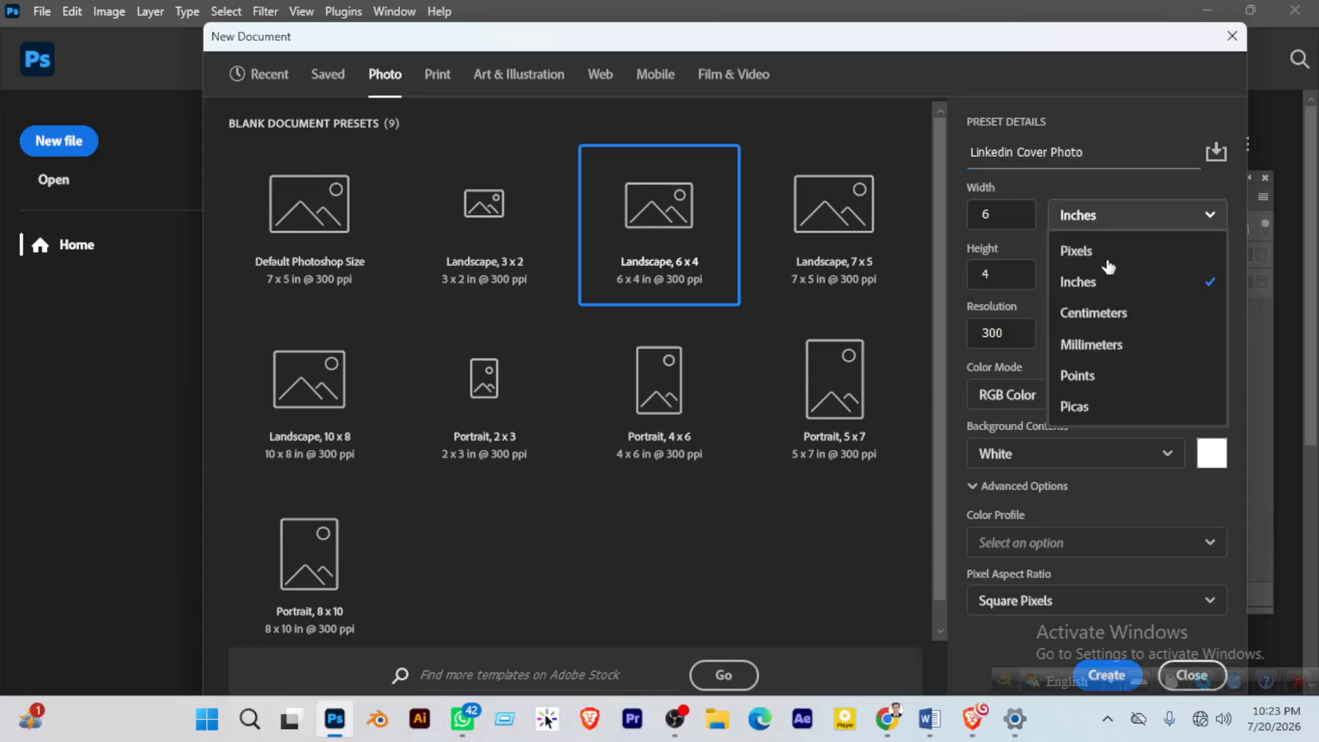
{"action": "left_click", "coordinate": [1104, 253]}
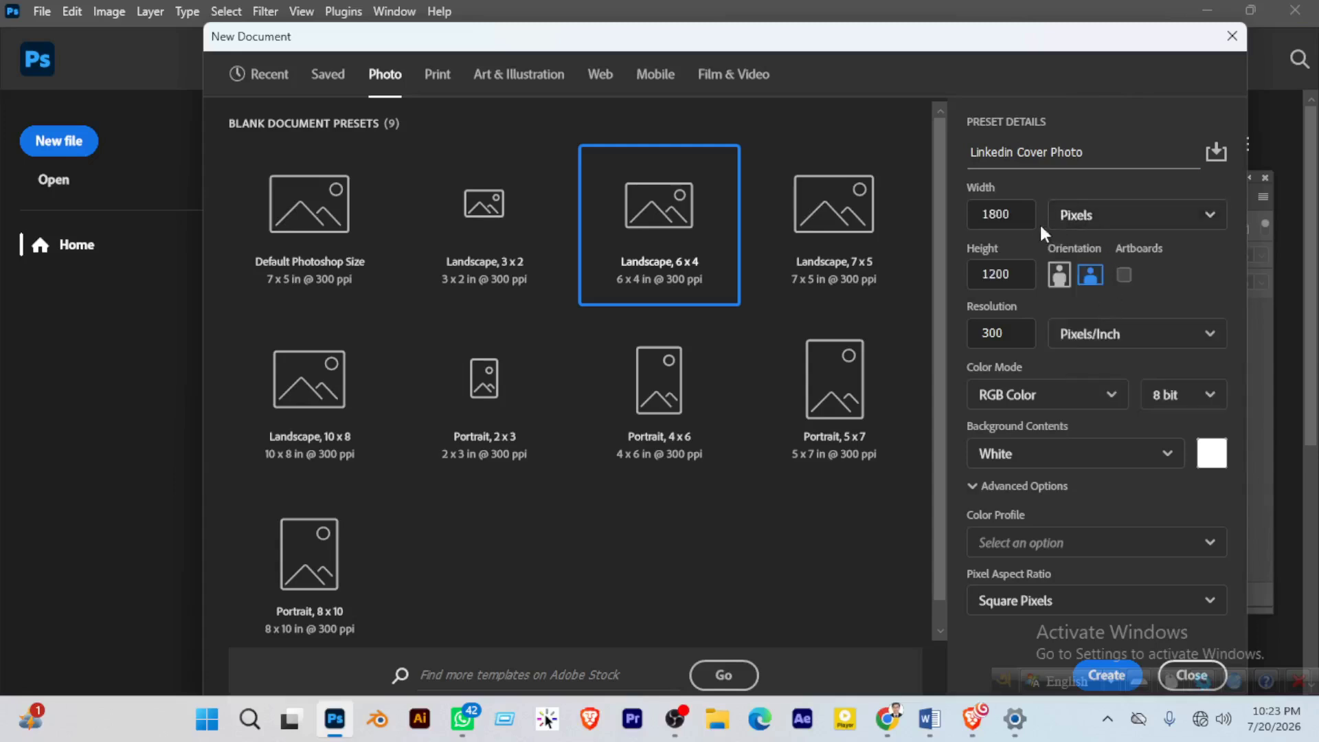
{"action": "left_click_drag", "start_coordinate": [982, 214], "coordinate": [1030, 221]}
{"action": "type", "text": "1200"}
{"action": "left_click_drag", "start_coordinate": [1018, 276], "coordinate": [968, 273]}
{"action": "type", "text": "720"}
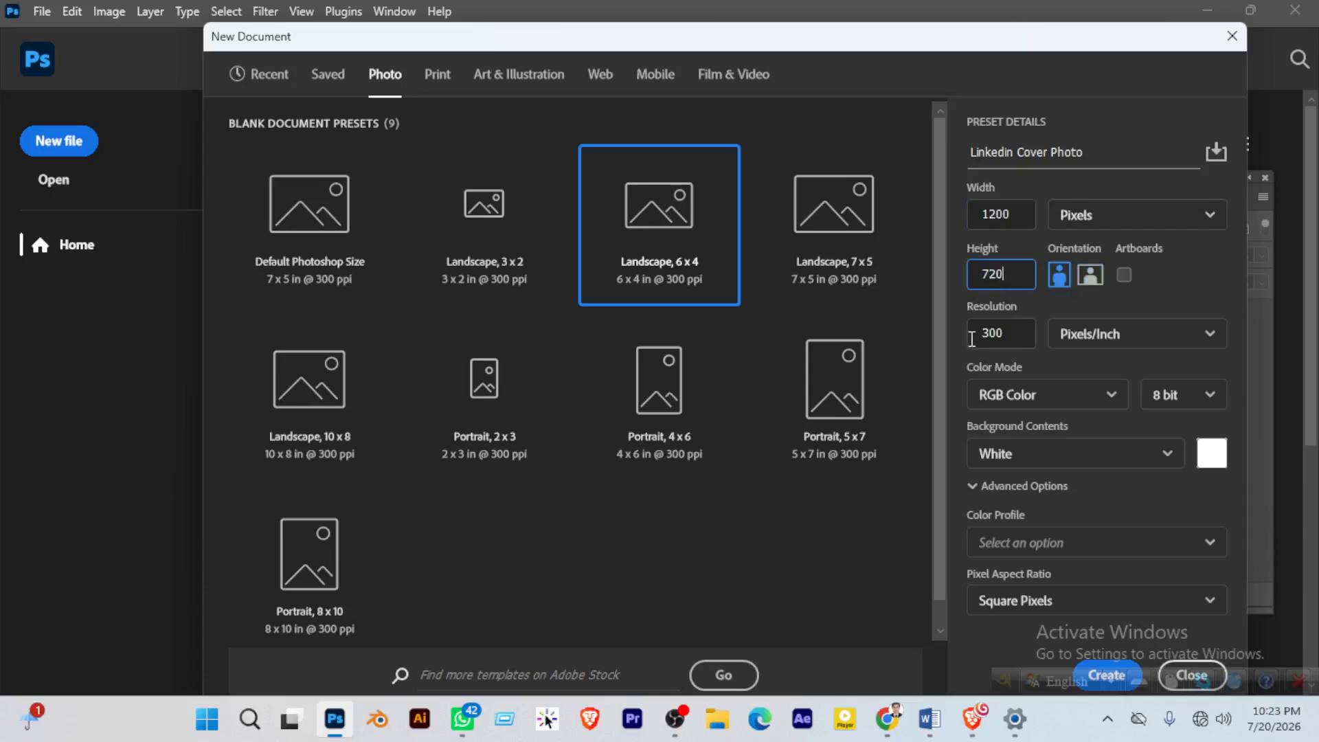
{"action": "left_click_drag", "start_coordinate": [1018, 330], "coordinate": [969, 332]}
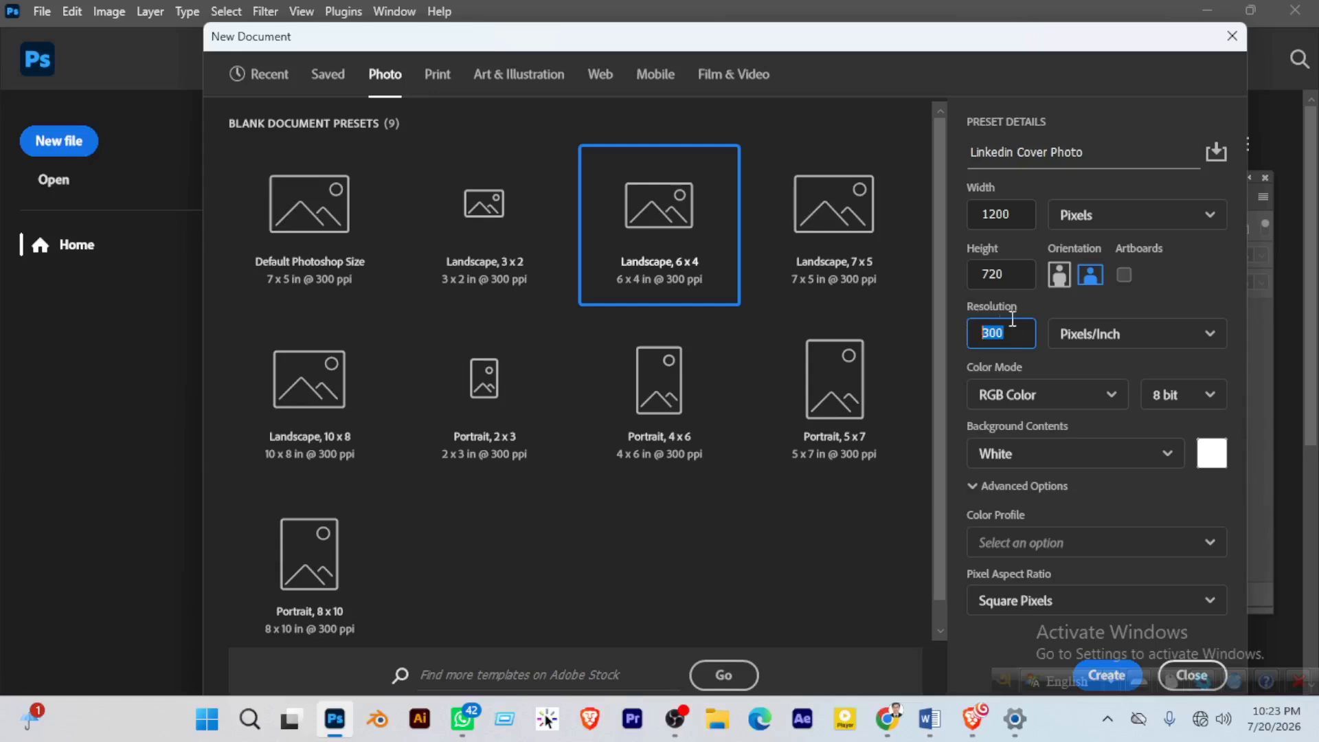
{"action": "type", "text": "72"}
{"action": "left_click", "coordinate": [1034, 455]}
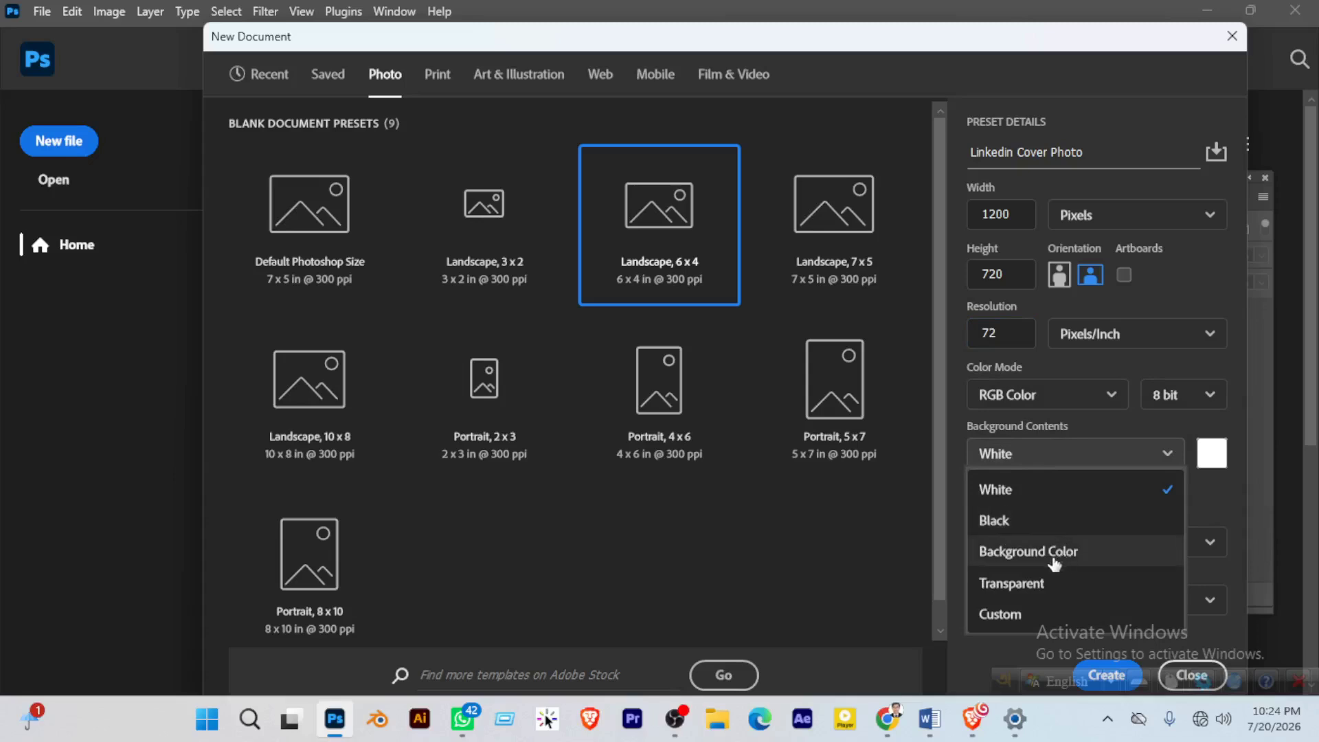
{"action": "left_click", "coordinate": [1013, 635]}
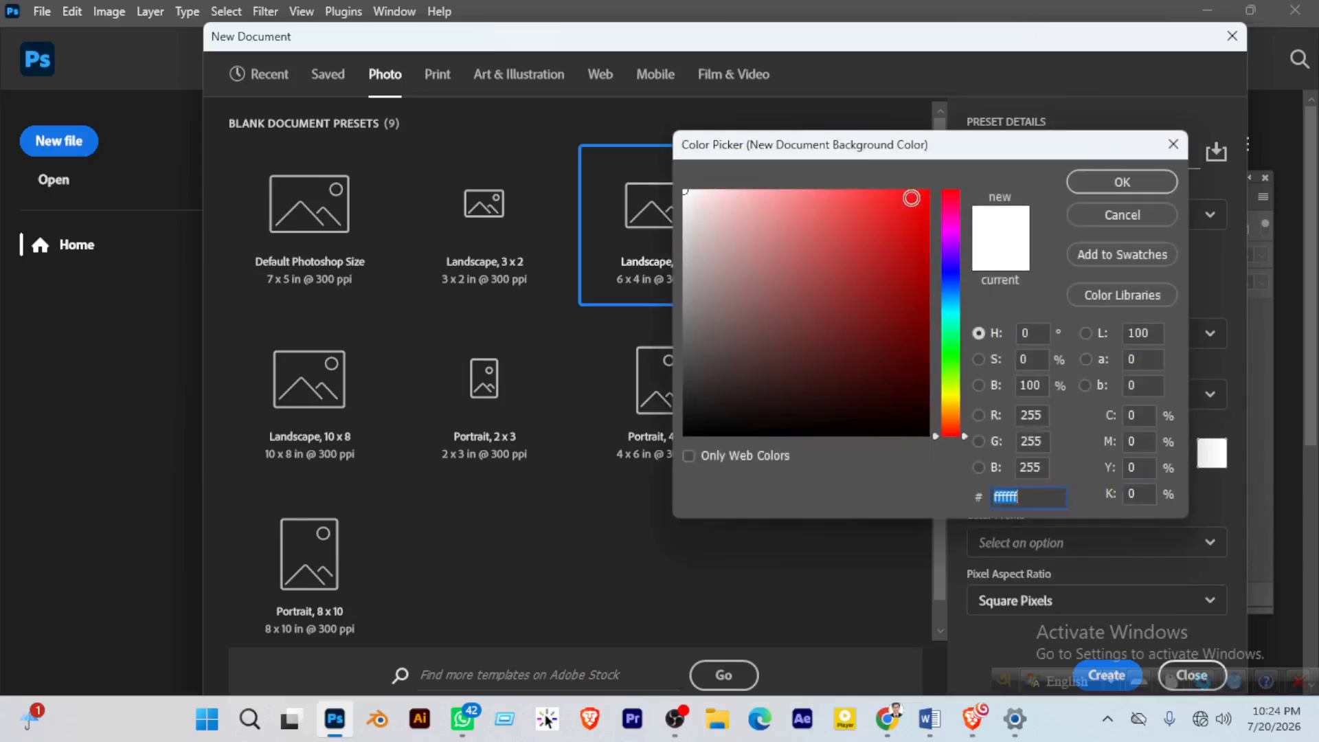
{"action": "left_click", "coordinate": [1167, 218]}
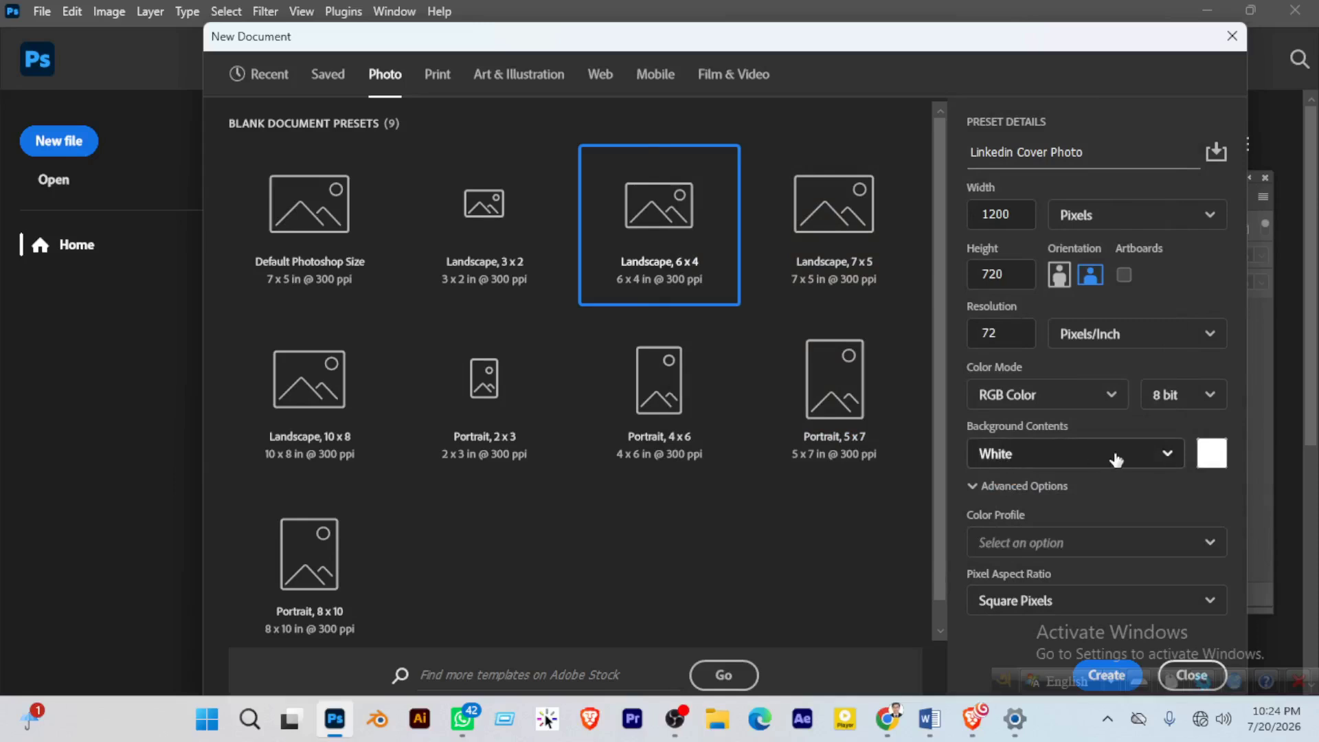
{"action": "left_click", "coordinate": [1202, 408]}
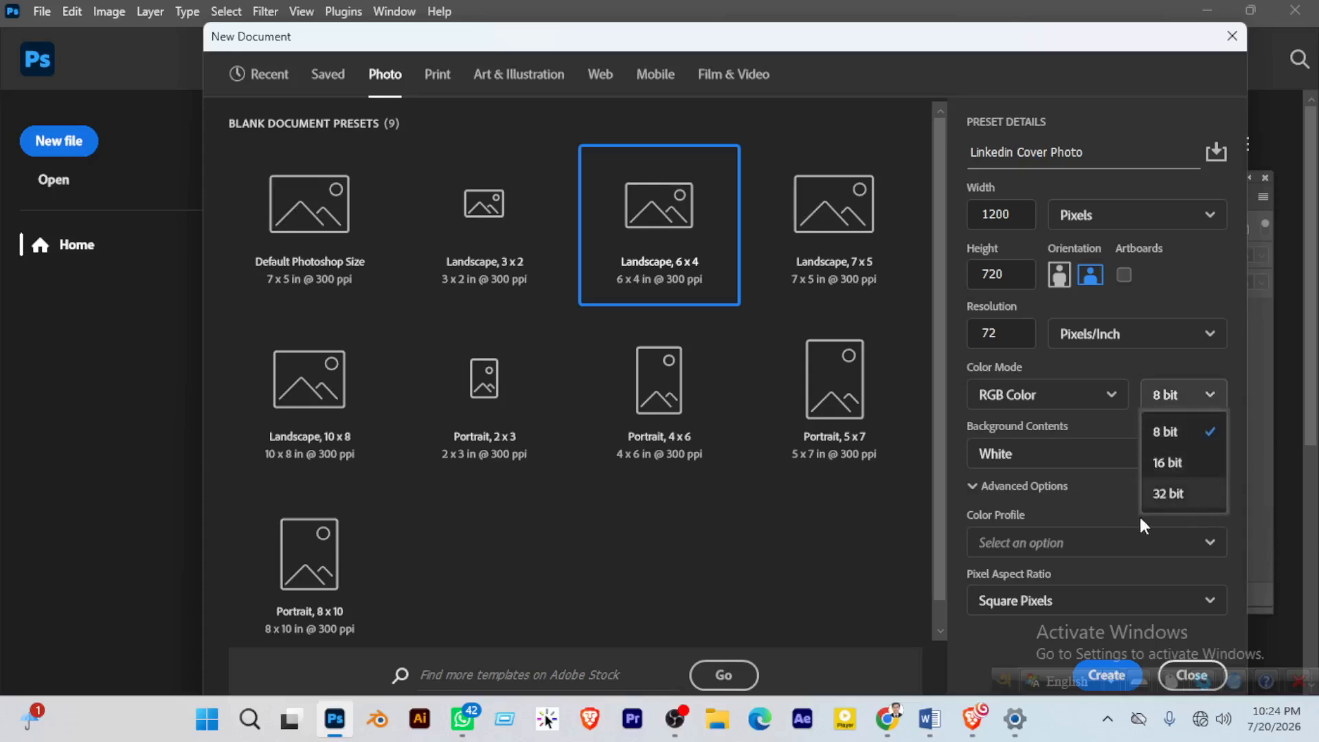
{"action": "left_click", "coordinate": [1115, 505]}
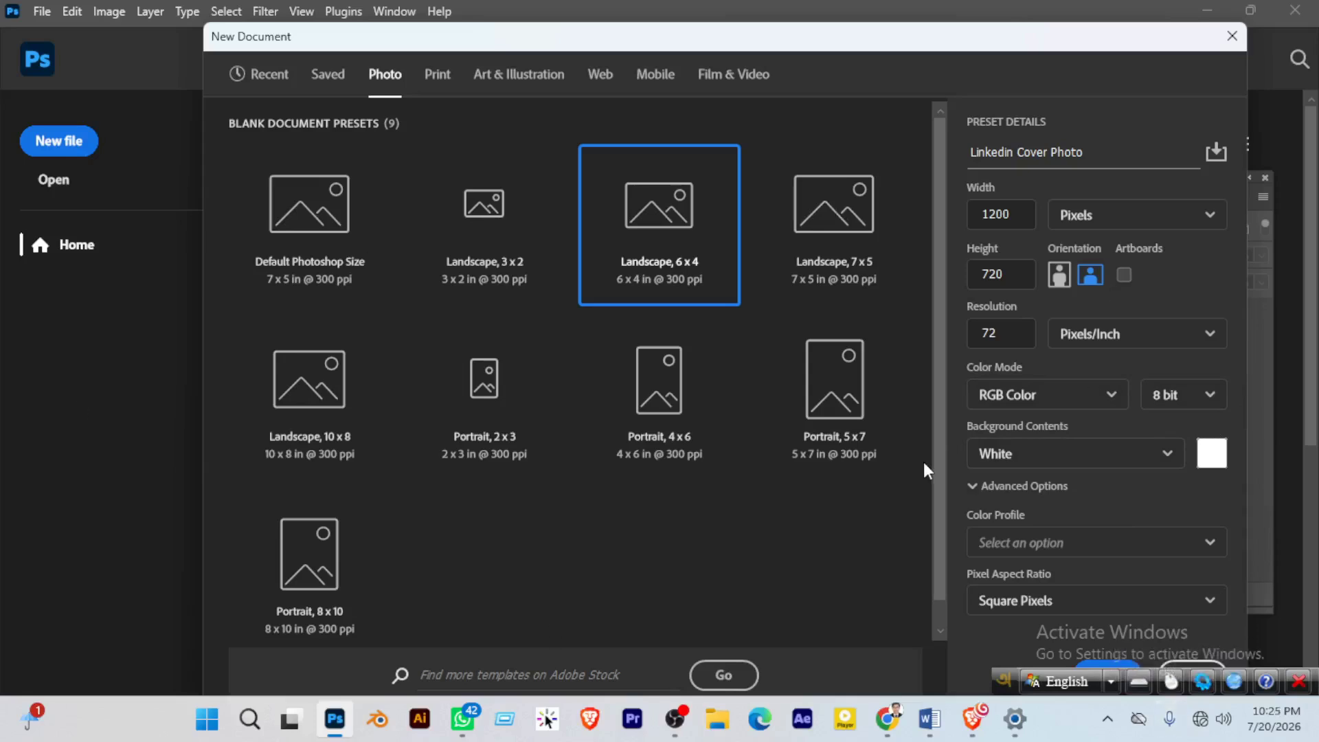
{"action": "left_click", "coordinate": [1190, 410]}
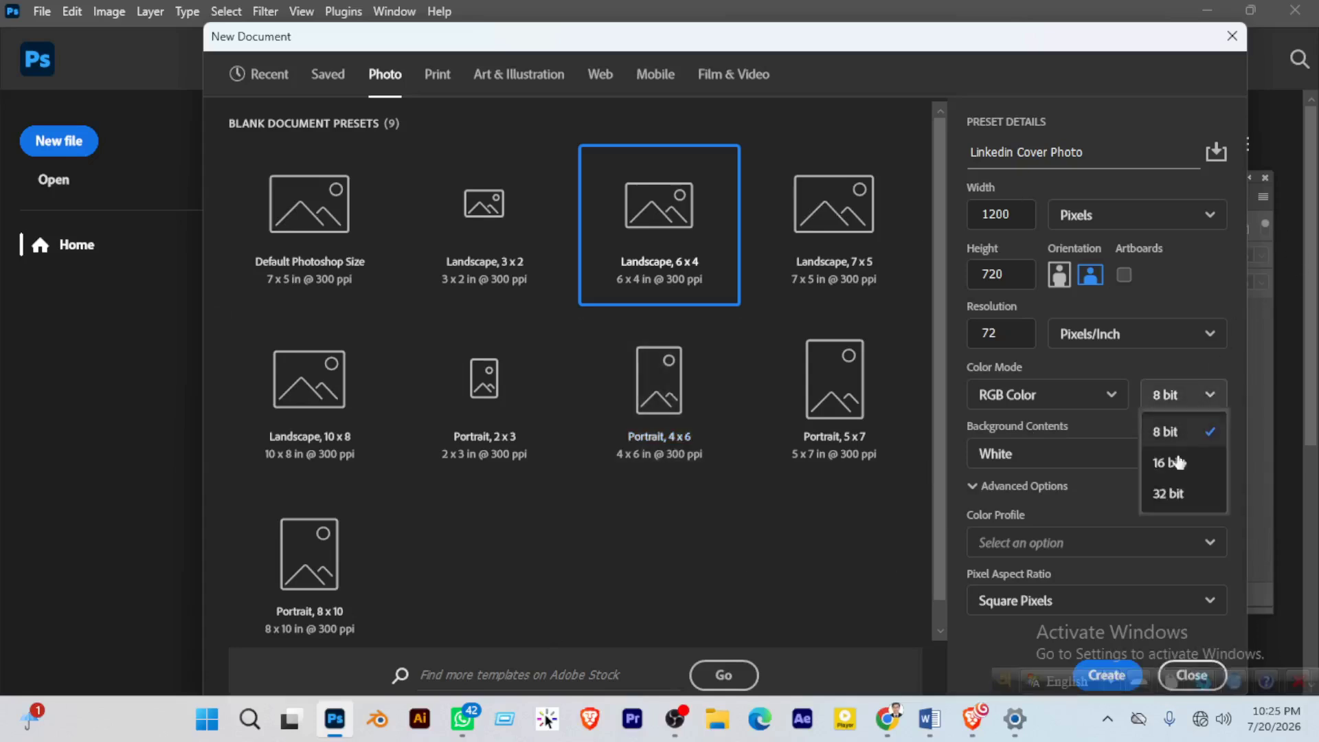
{"action": "left_click", "coordinate": [1125, 423]}
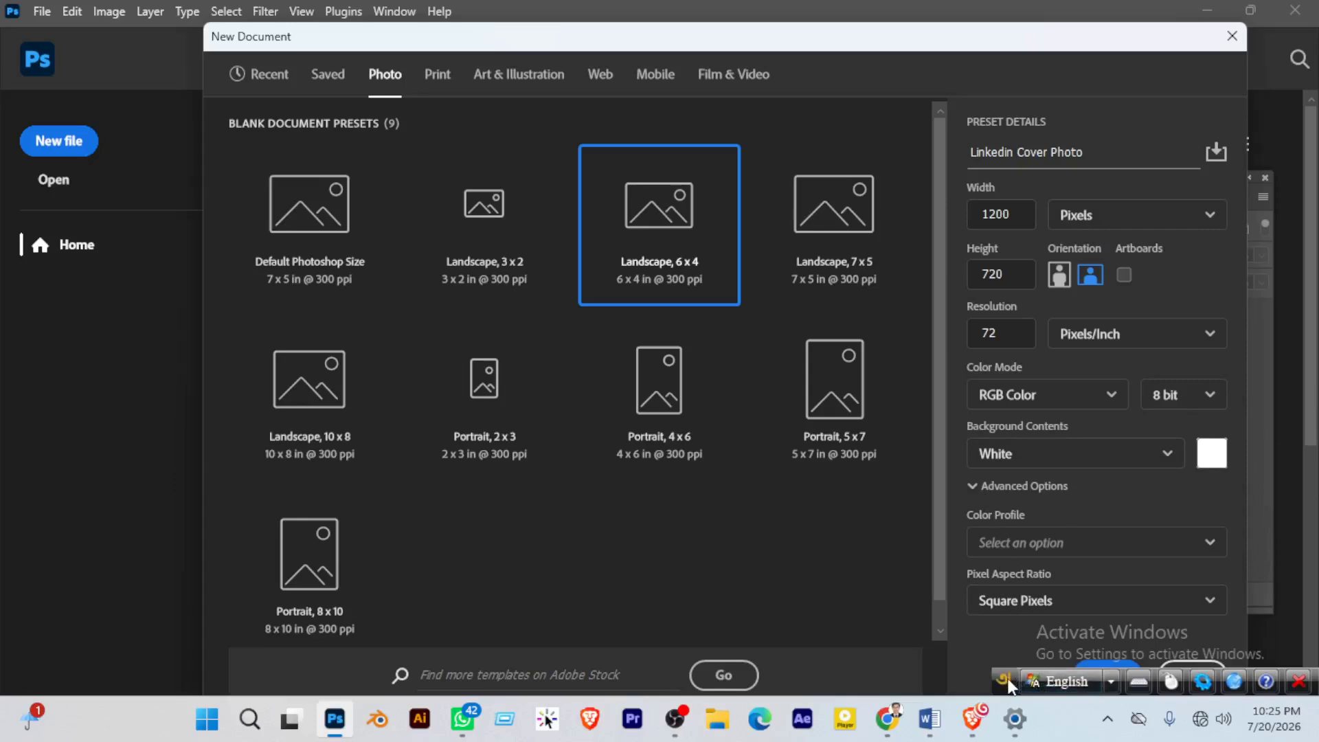
Move the floating language bar clear of the New Document dialog and create the document with the entered settings
{"action": "left_click_drag", "start_coordinate": [1009, 685], "coordinate": [825, 16]}
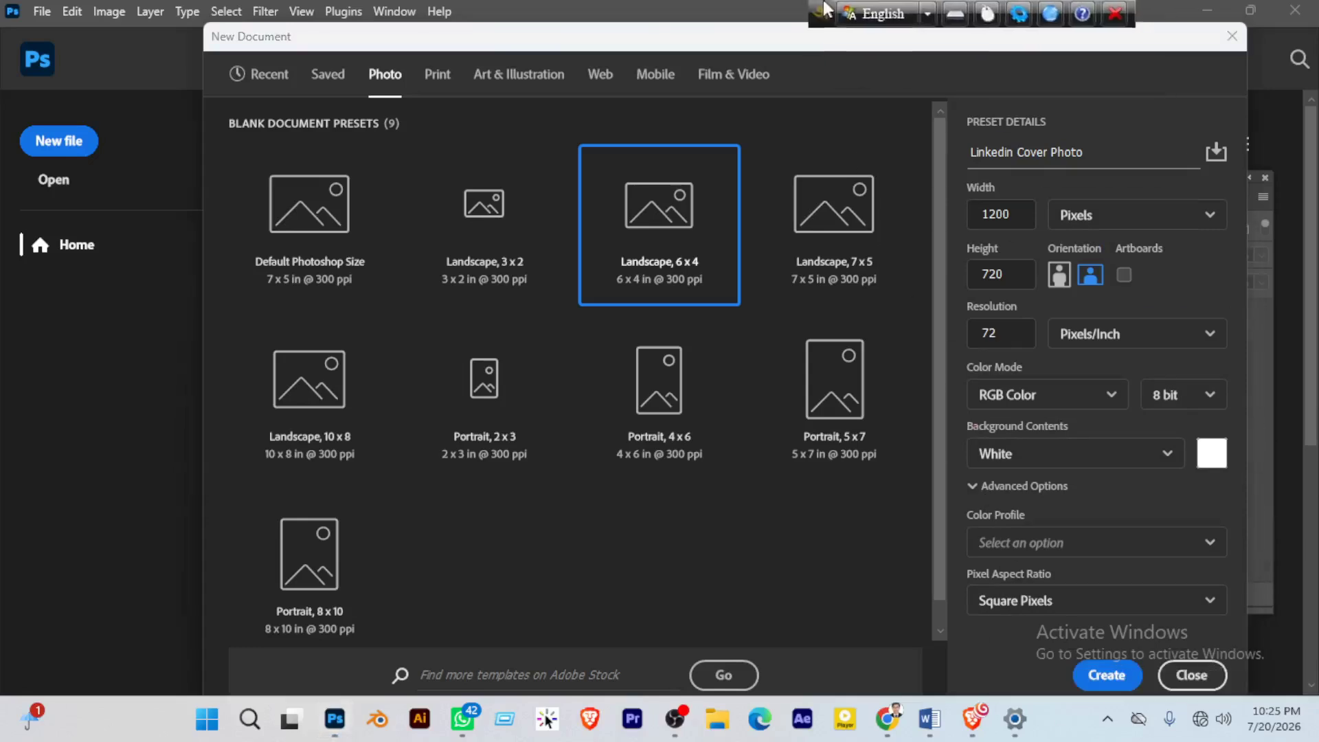
{"action": "left_click", "coordinate": [1101, 675]}
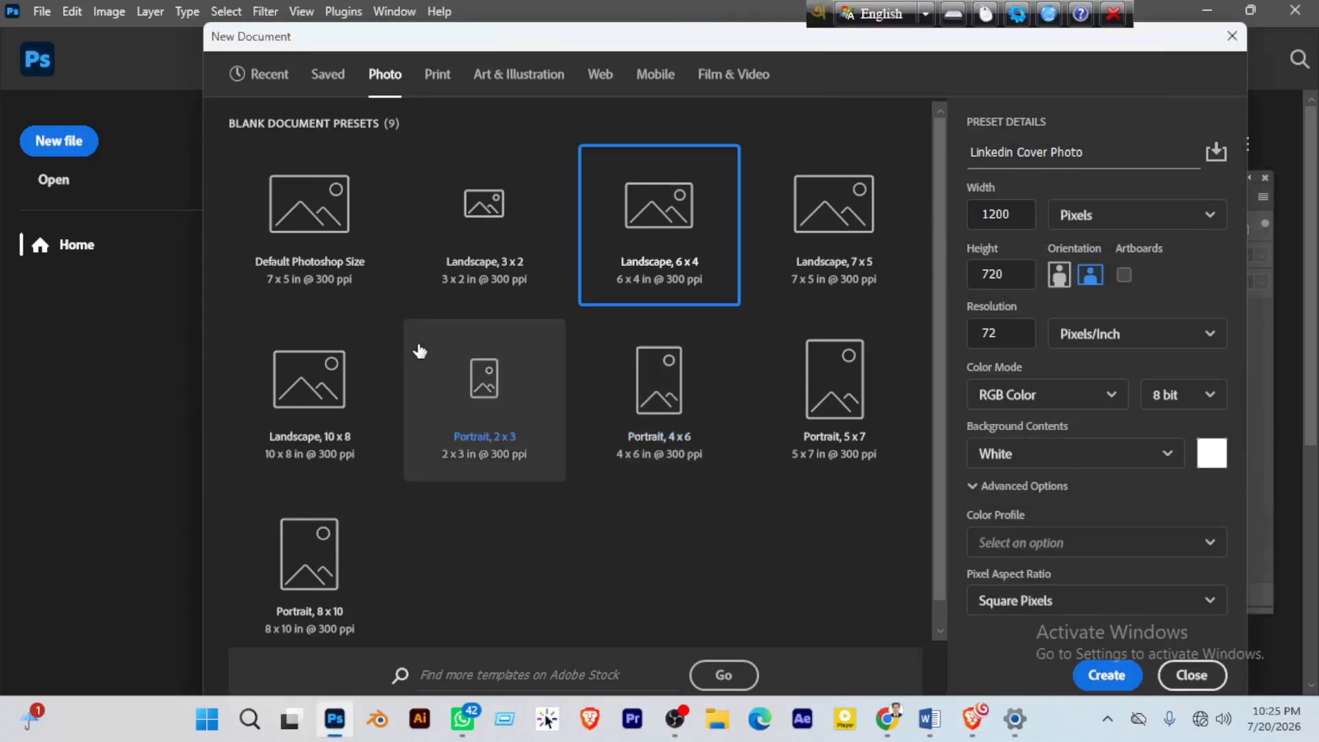